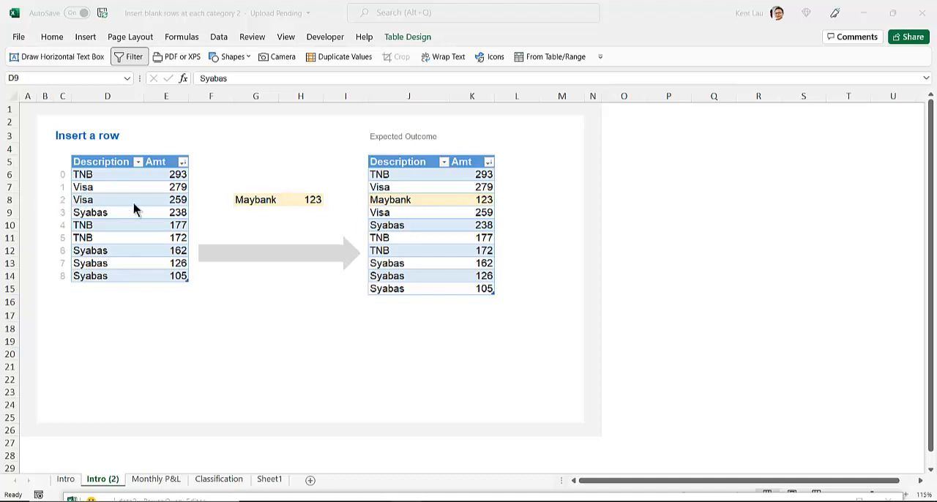
Step: Switch to PowerPoint and review the Table.InsertRows syntax and example on the reference slide
mouse_move(292, 500)
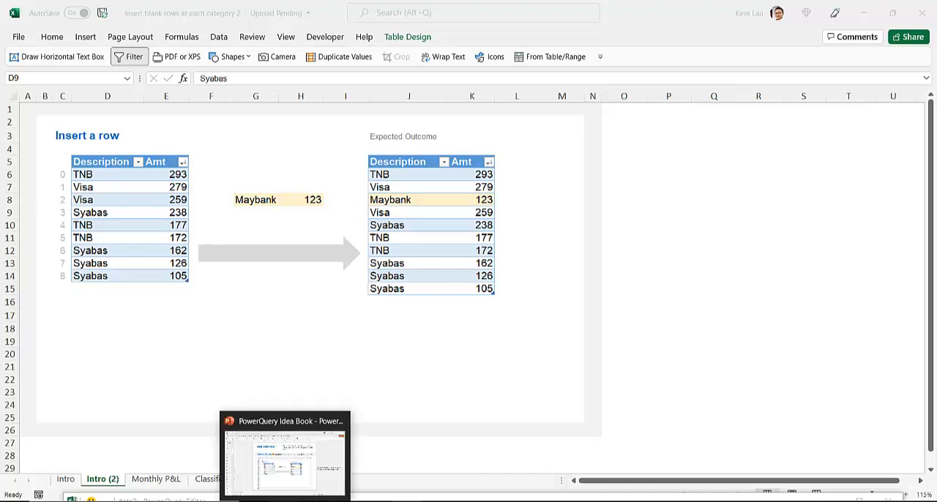
left_click(281, 461)
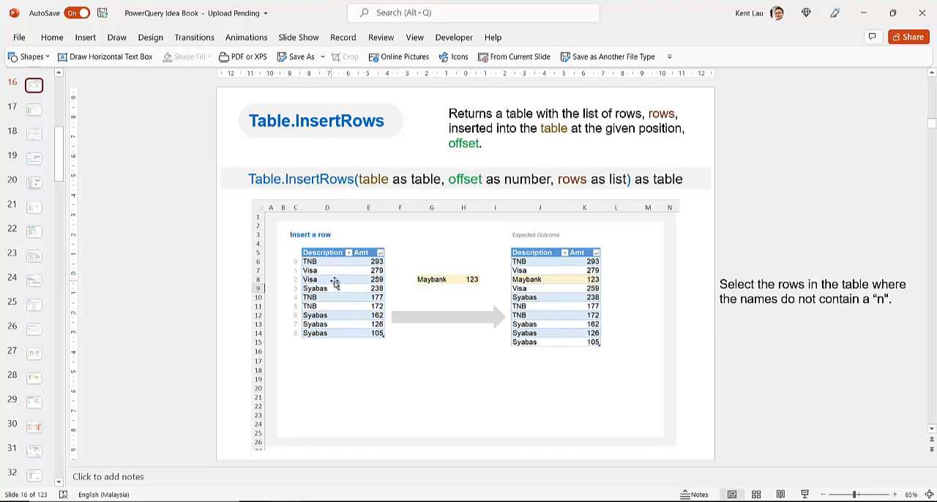
left_click(585, 180)
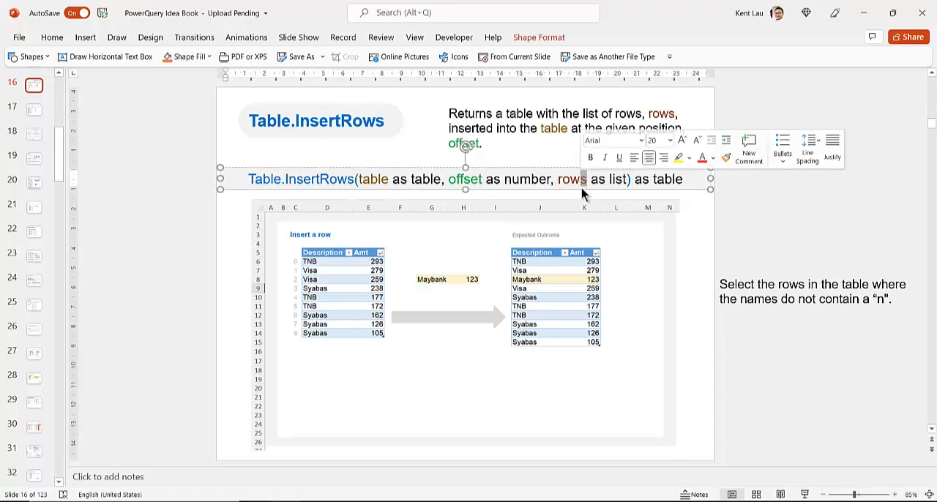
double_click(571, 180)
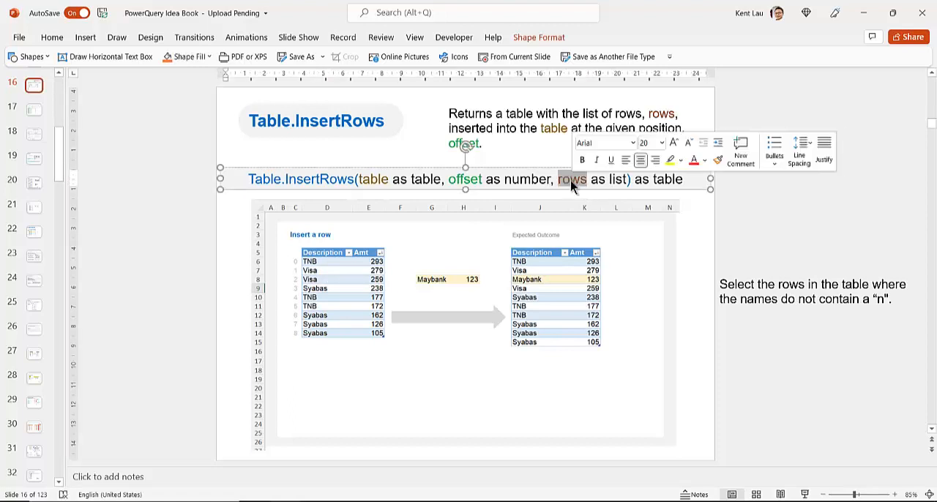
left_click(440, 272)
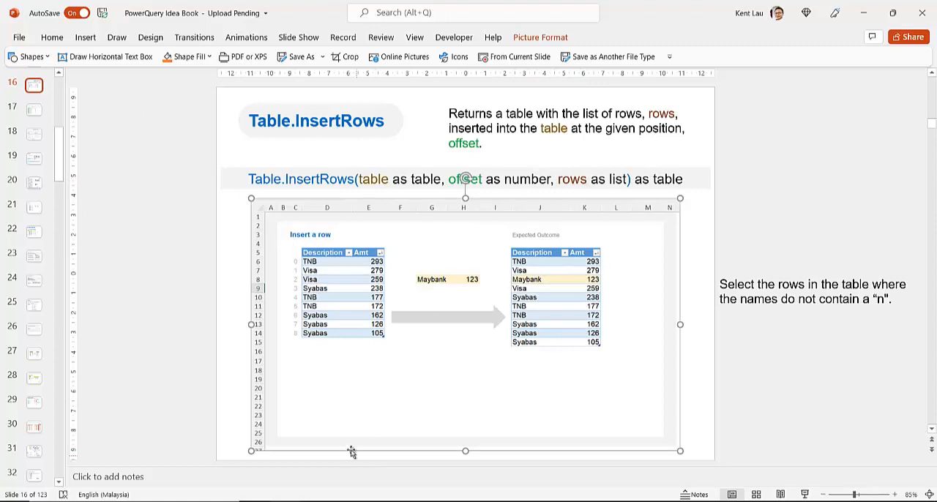
Step: Back in Excel, maximize the Power Query Editor for data2 and delete the Changed Type applied step
mouse_move(370, 501)
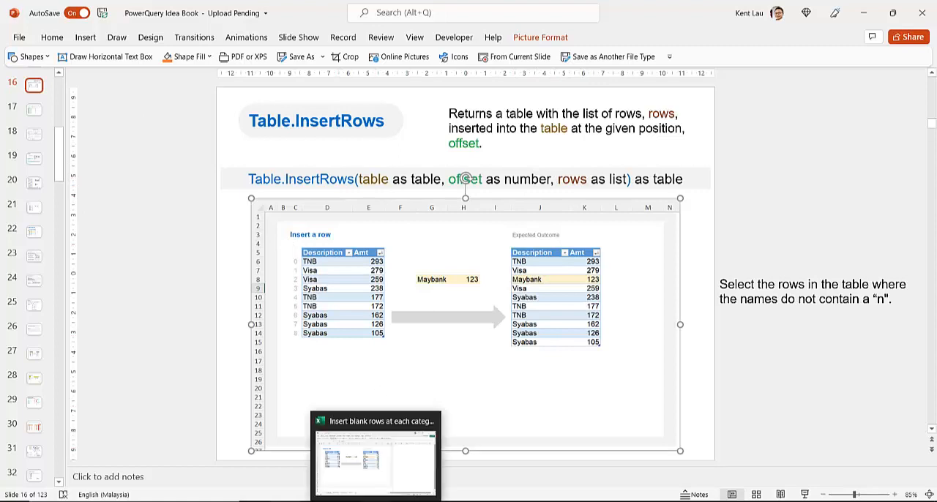
left_click(360, 482)
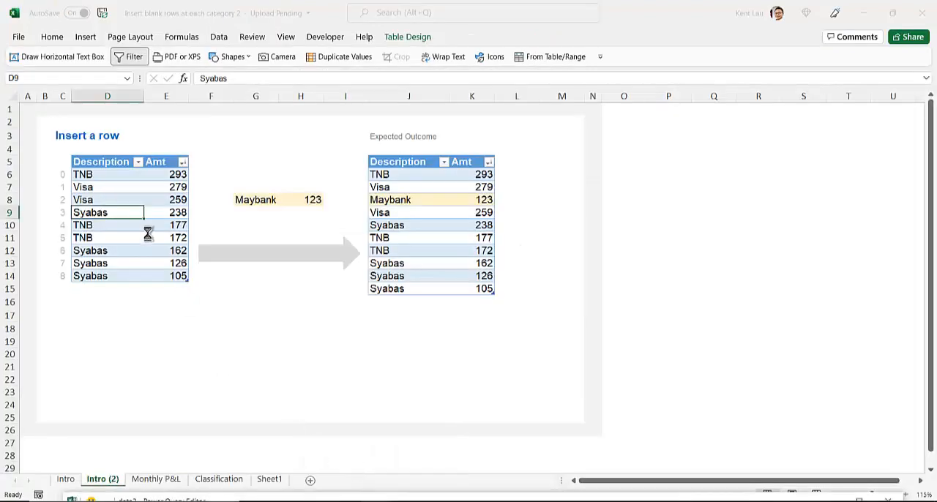
left_click(329, 484)
left_click_drag(314, 120, 291, 51)
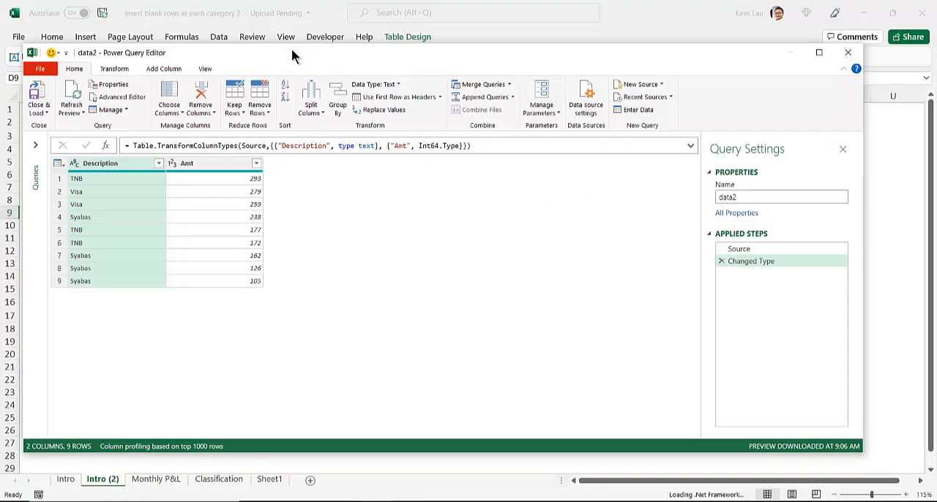
double_click(292, 51)
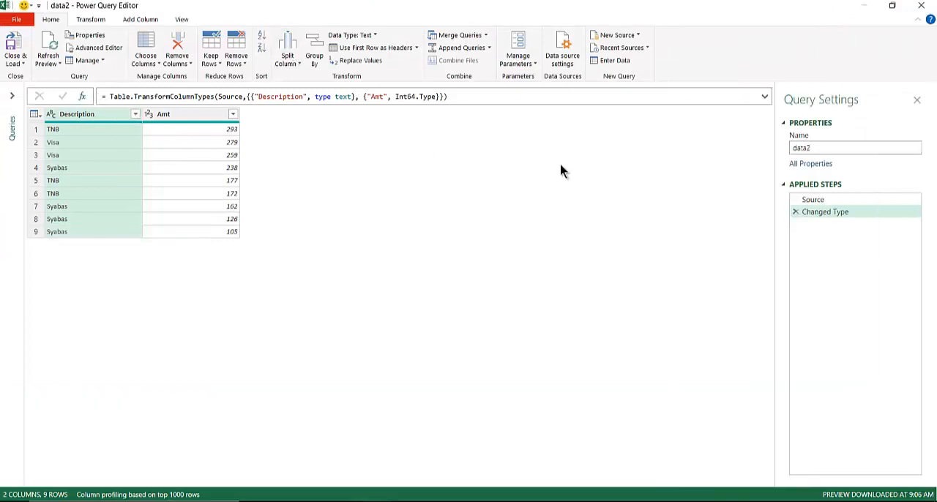
left_click(795, 215)
left_click(796, 213)
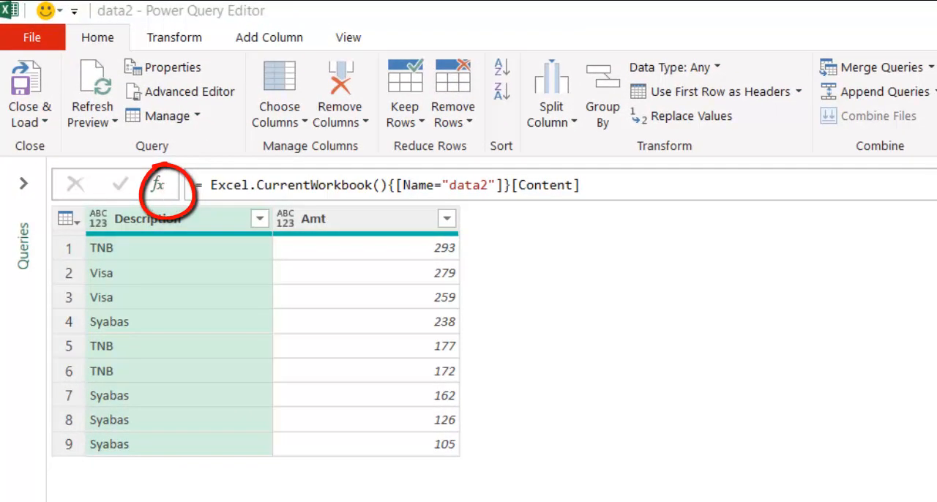
Step: Add a new custom step and begin its formula as Table.InsertRows(Source,2, to insert at offset 2
left_click(157, 184)
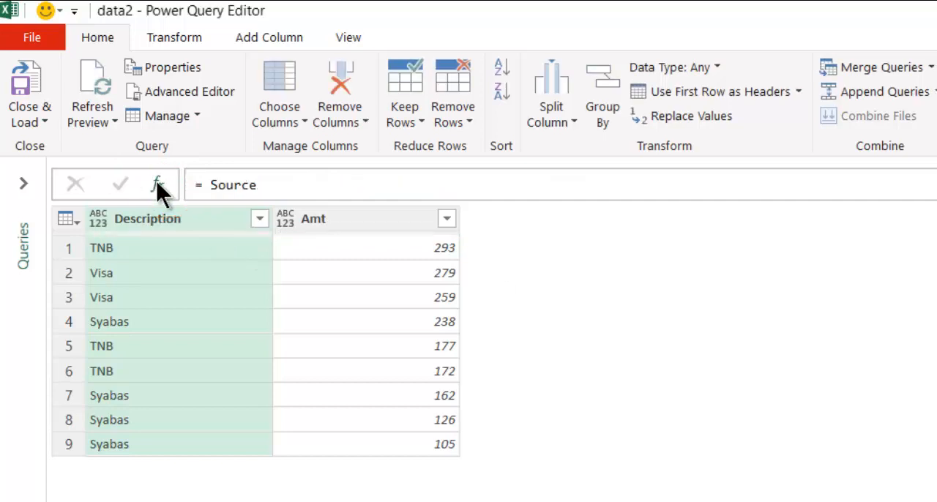
left_click(211, 185)
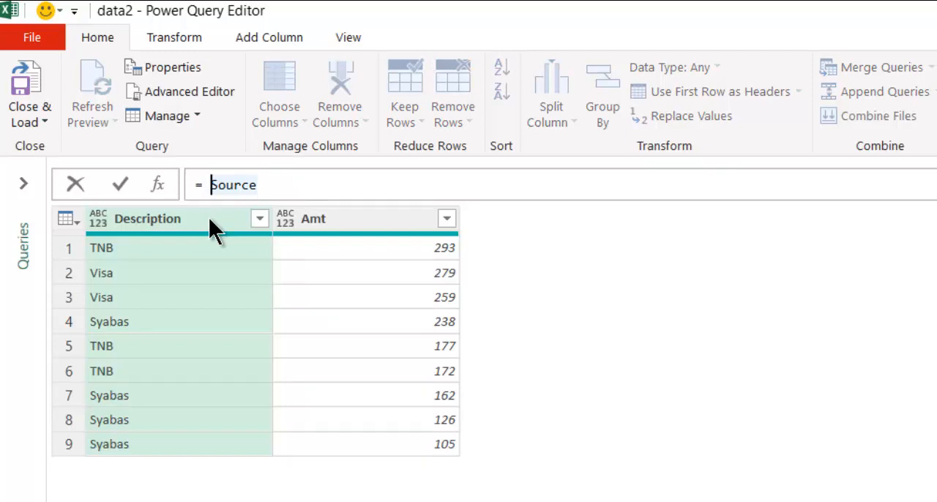
type("Inser")
key("BackSpace")
key("BackSpace")
key("BackSpace")
key("BackSpace")
key("BackSpace")
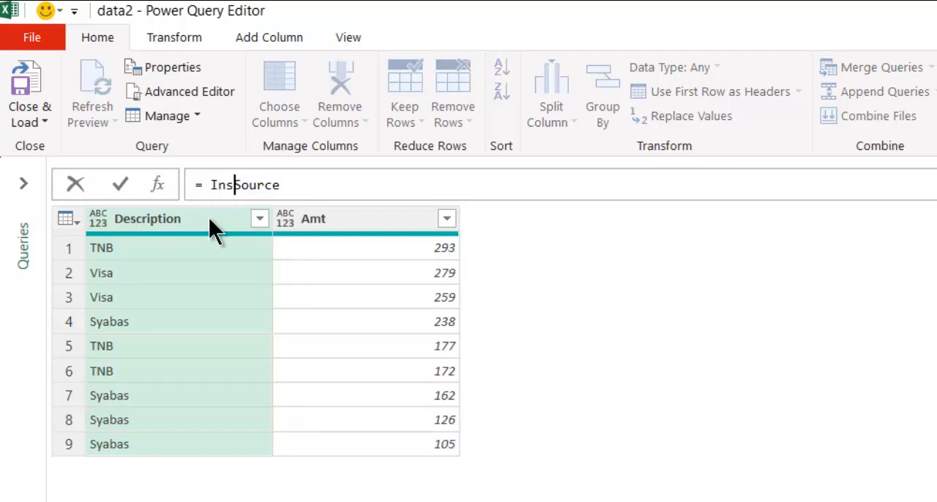
type("Table.")
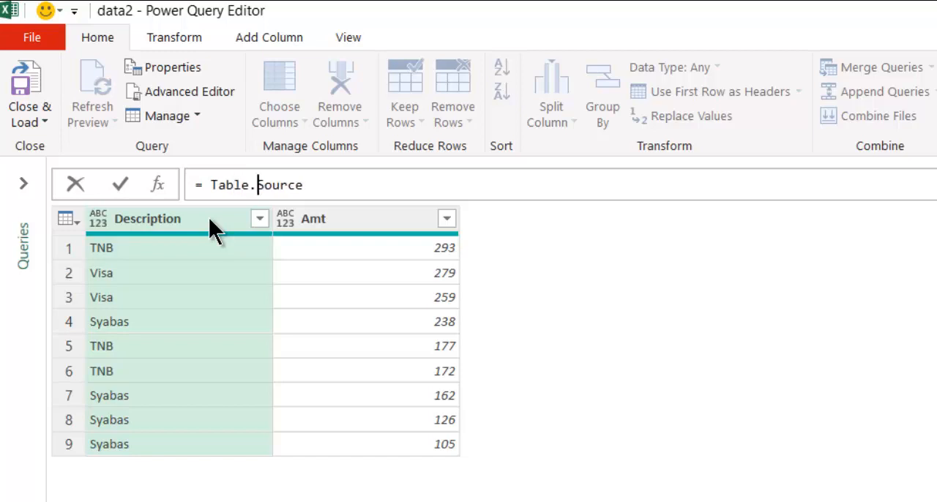
type("InsertRows")
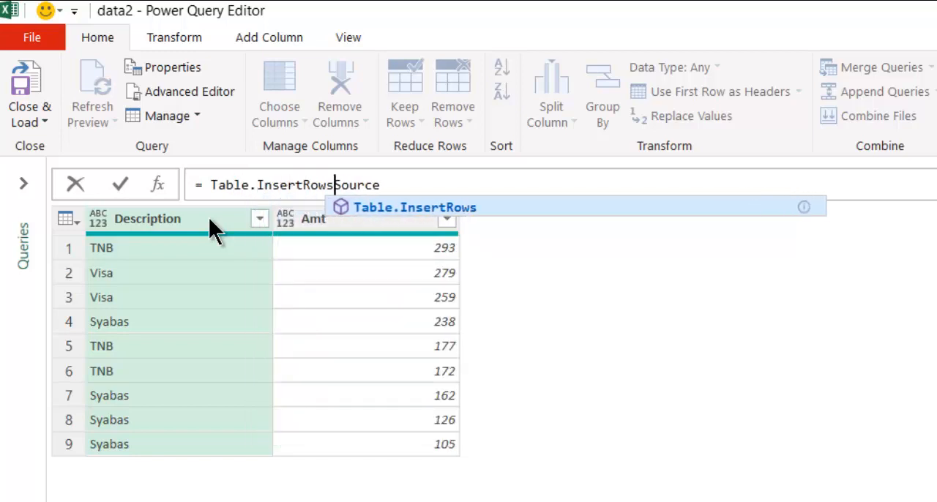
type("(")
key("End")
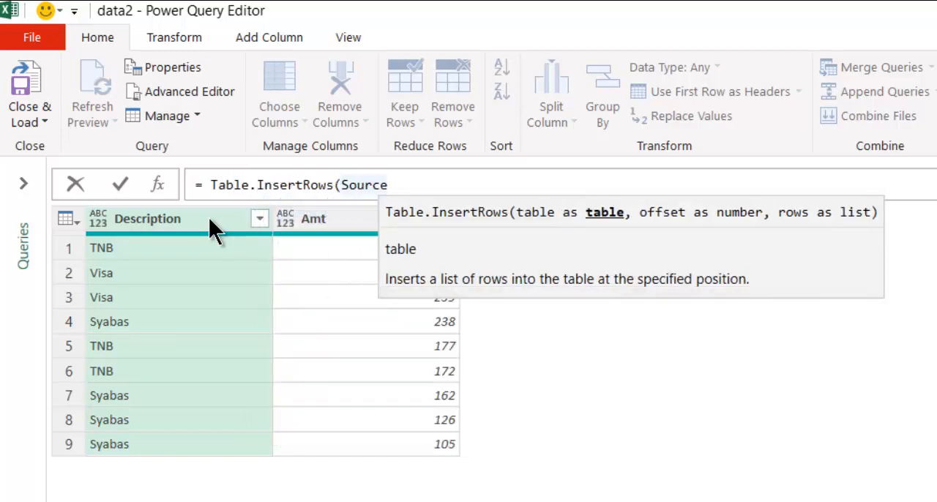
type(",")
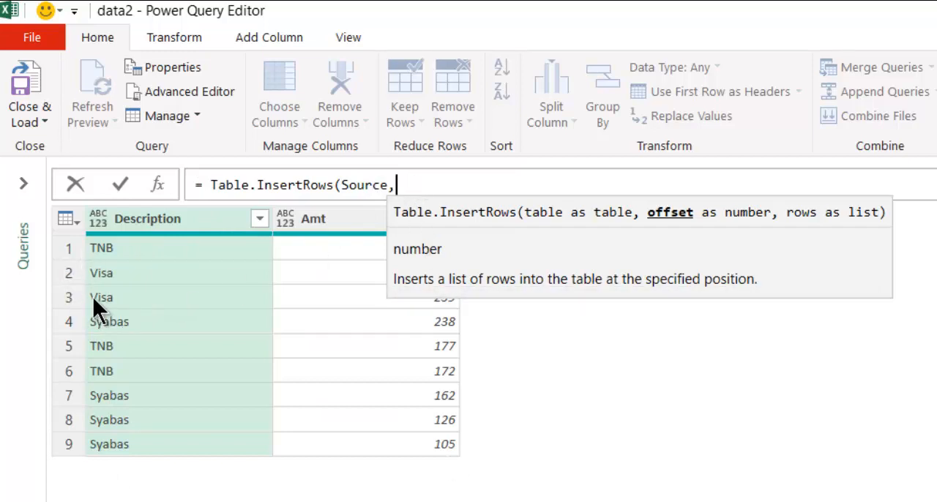
type("2")
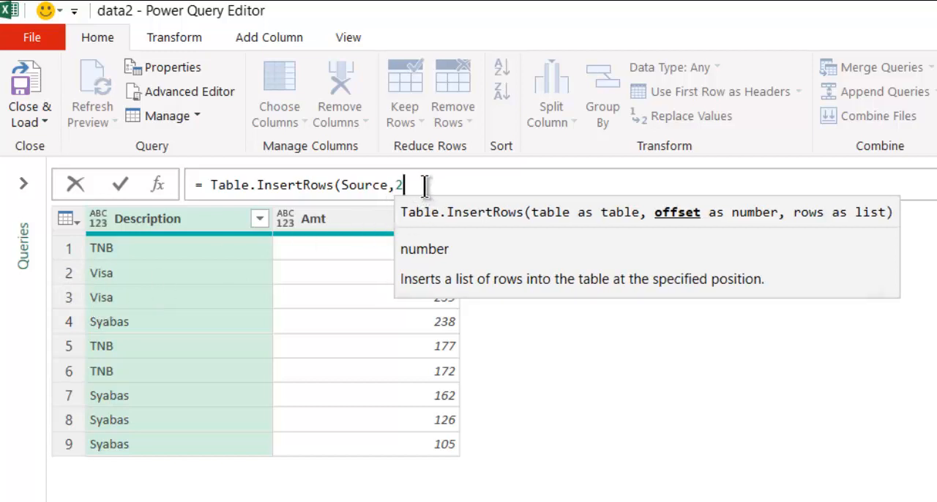
type(",")
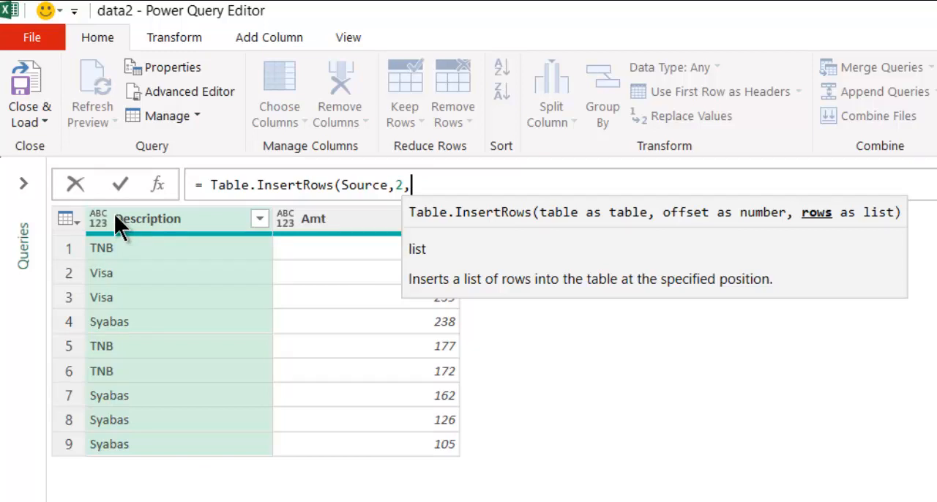
Step: Enter the rows list argument {[Description="Maybank"]} as a record inside a list
type("{}")
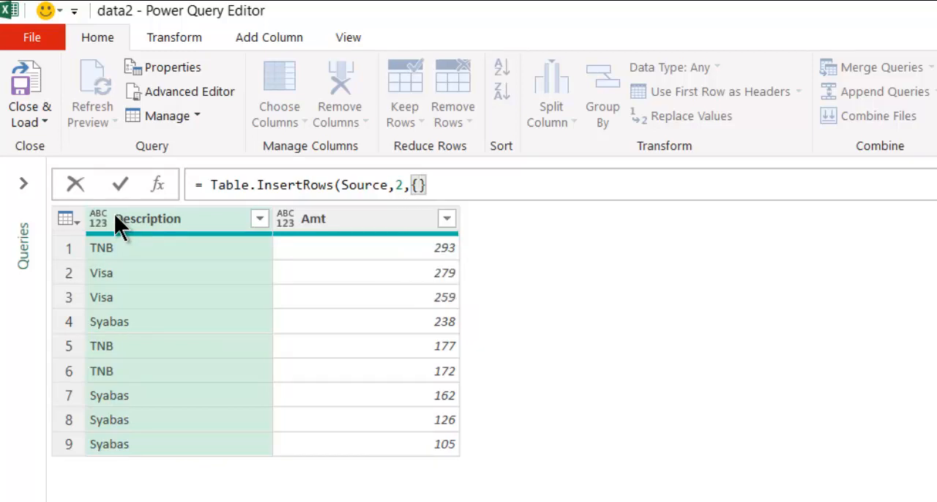
type(")")
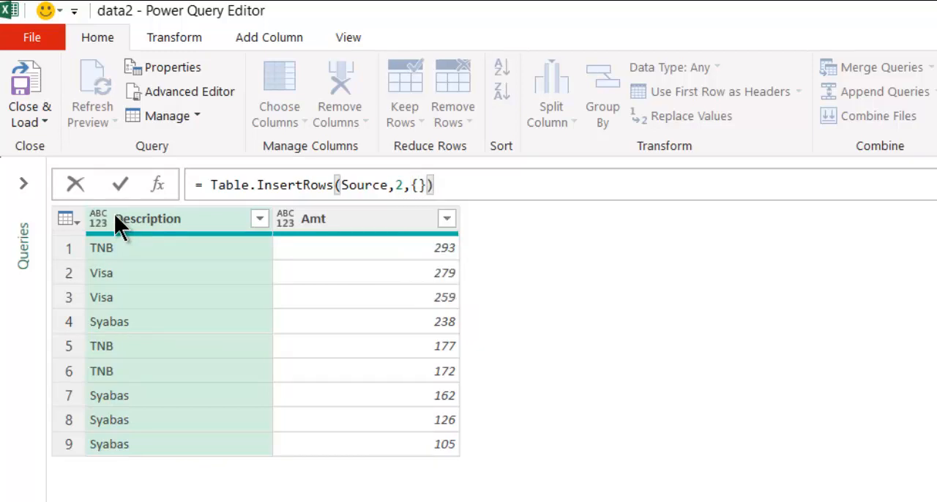
key("Left")
key("Left")
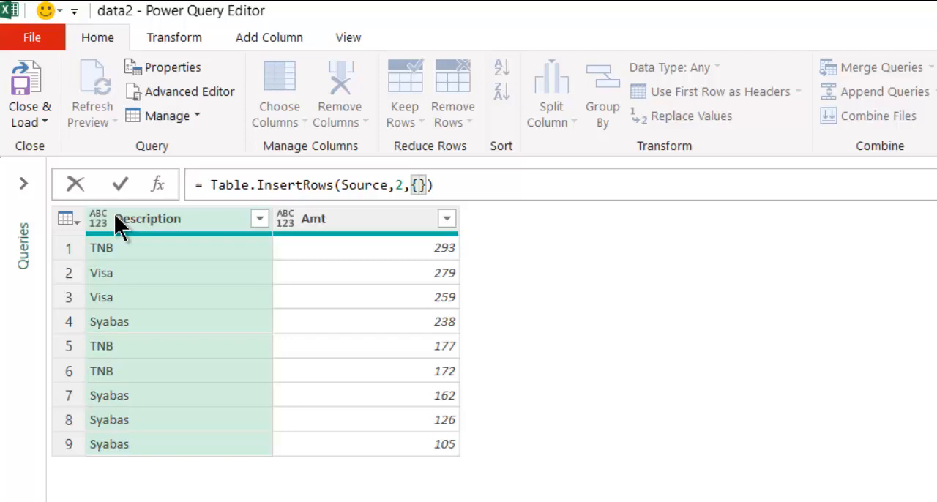
type("[]")
key("Left")
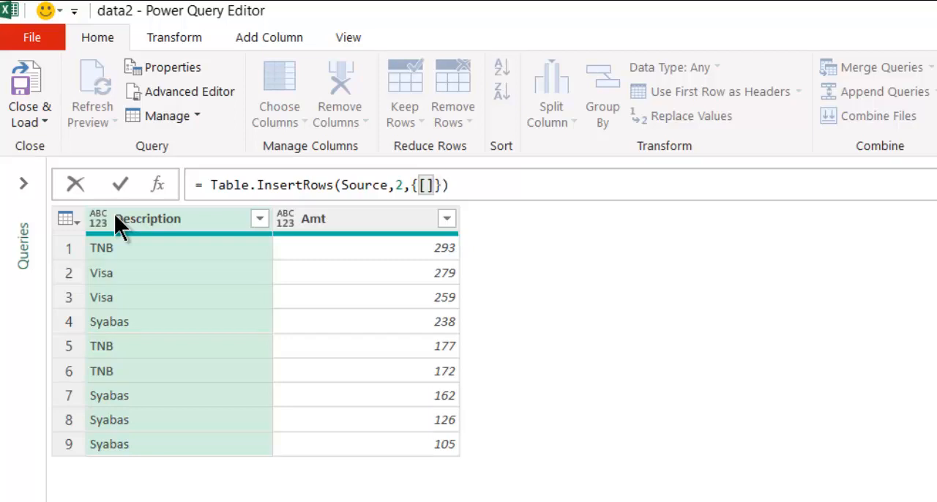
key("Right")
key("Left")
type("Description")
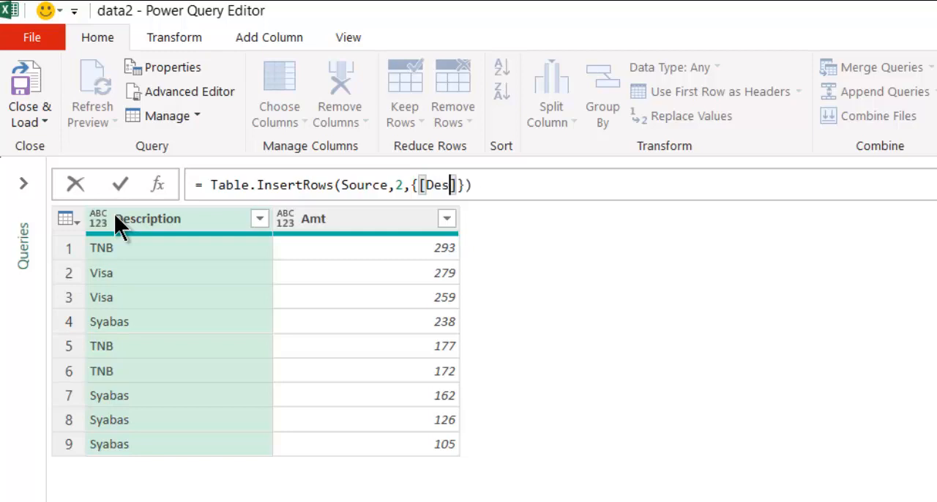
type("=")
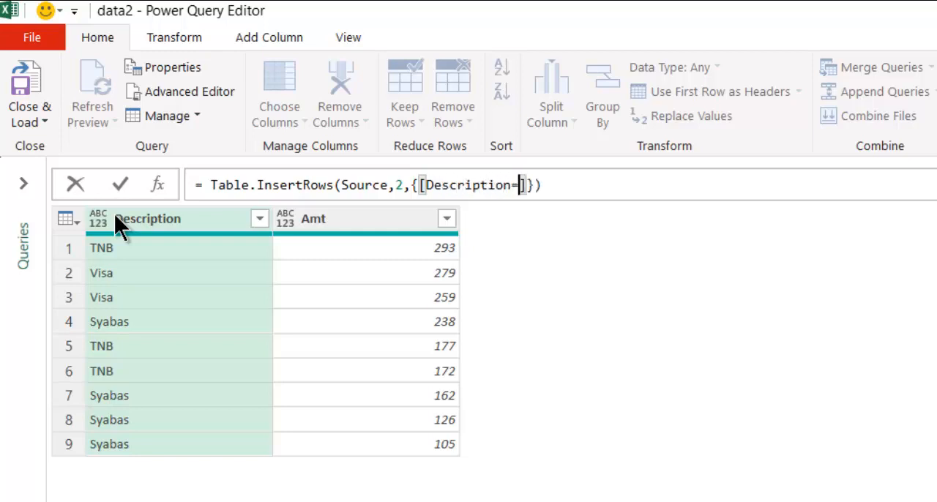
type("\"\"")
key("Left")
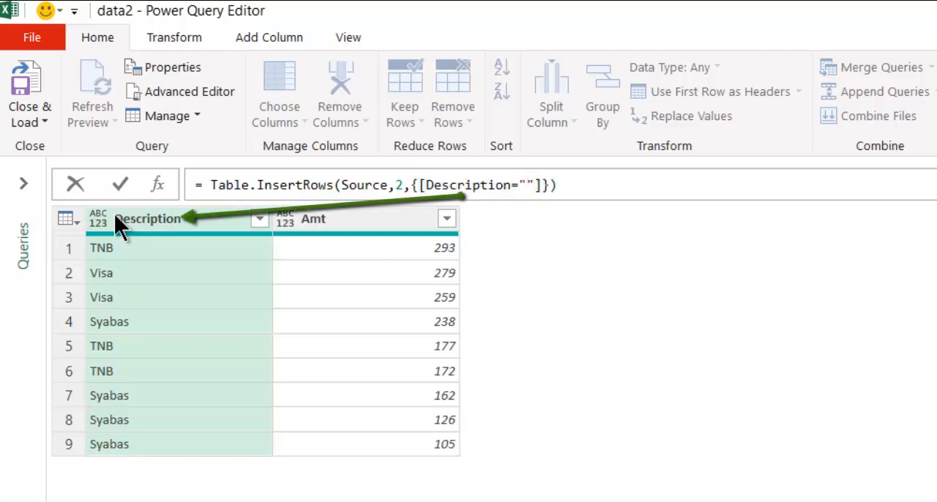
type("Maybank")
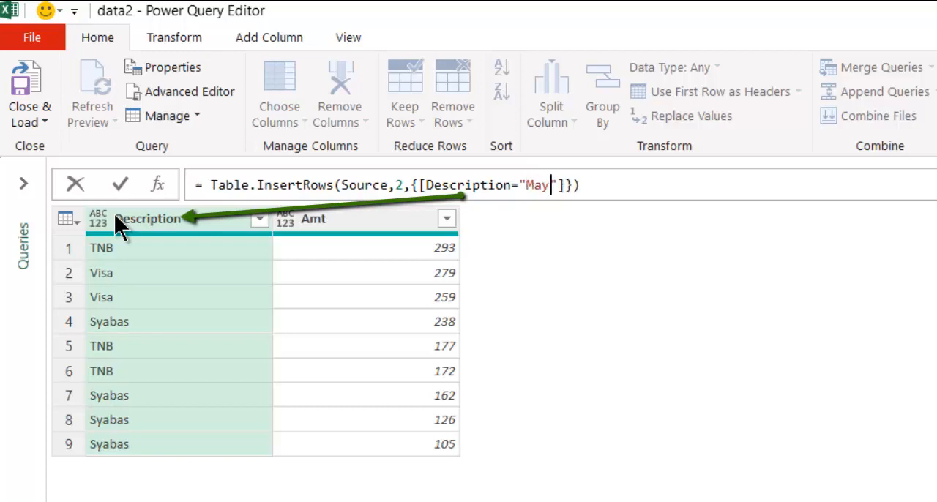
key("Right")
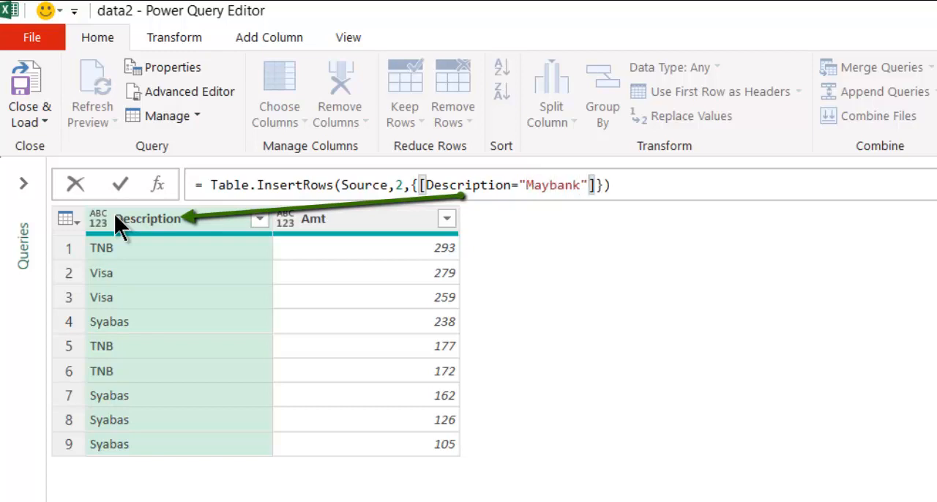
Step: Add Amt=123 to the record and commit the formula Table.InsertRows(Source,2,{[Description="Maybank",Amt=123]})
type(",Amt")
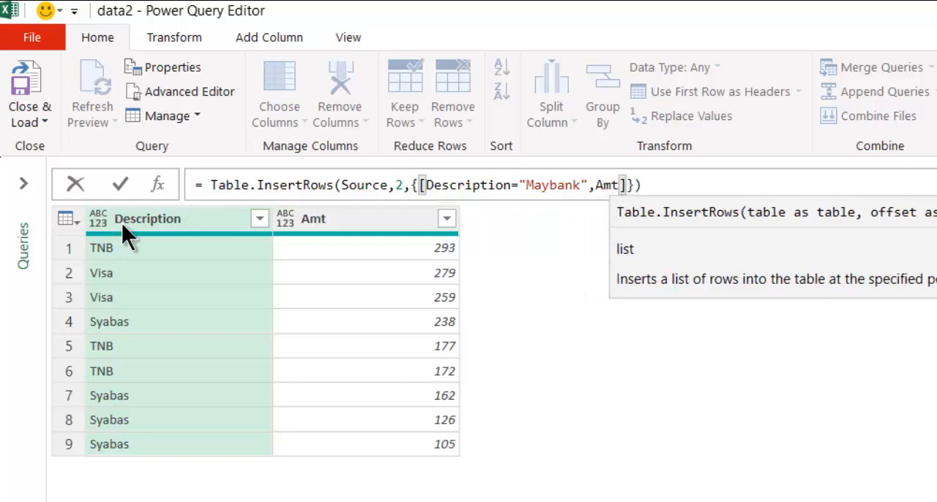
type("=")
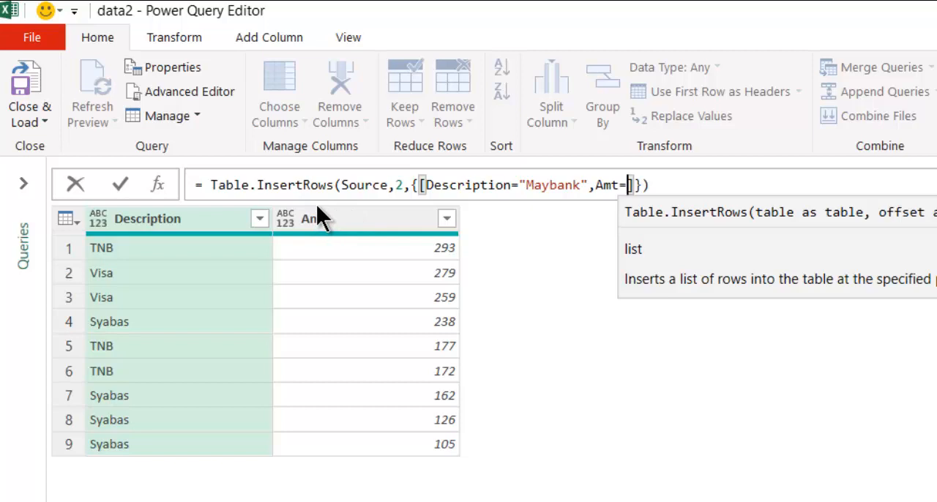
type("\"")
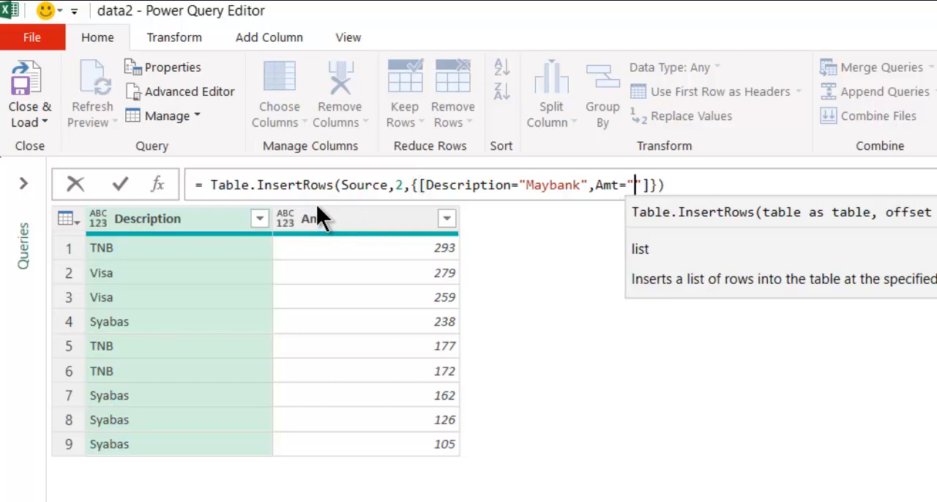
key("Left")
key("Delete")
key("Delete")
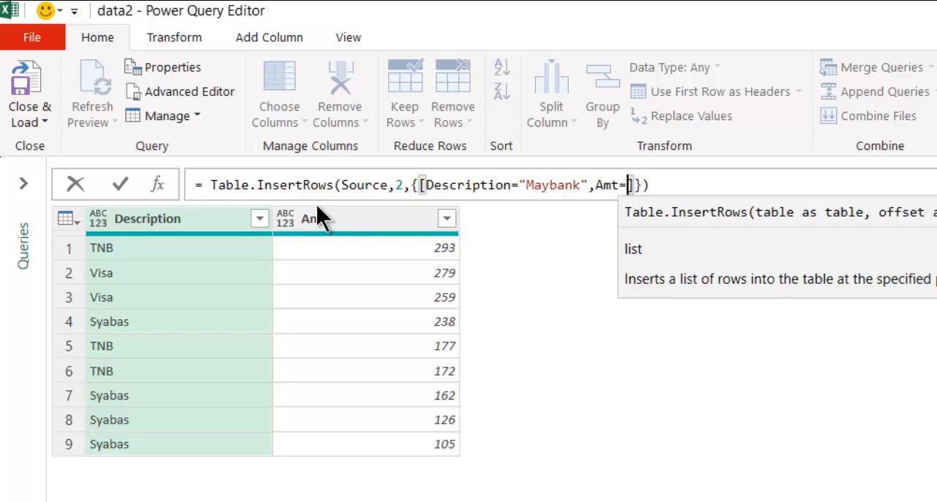
type("123")
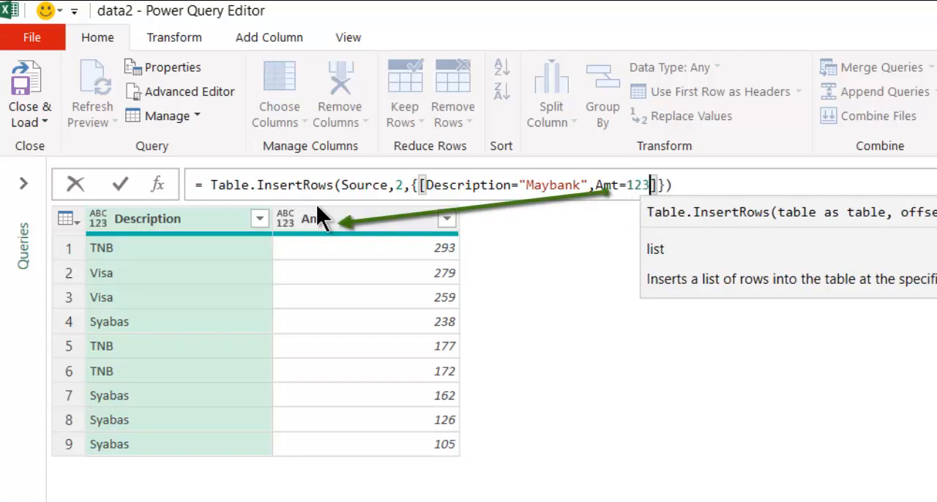
key("Right")
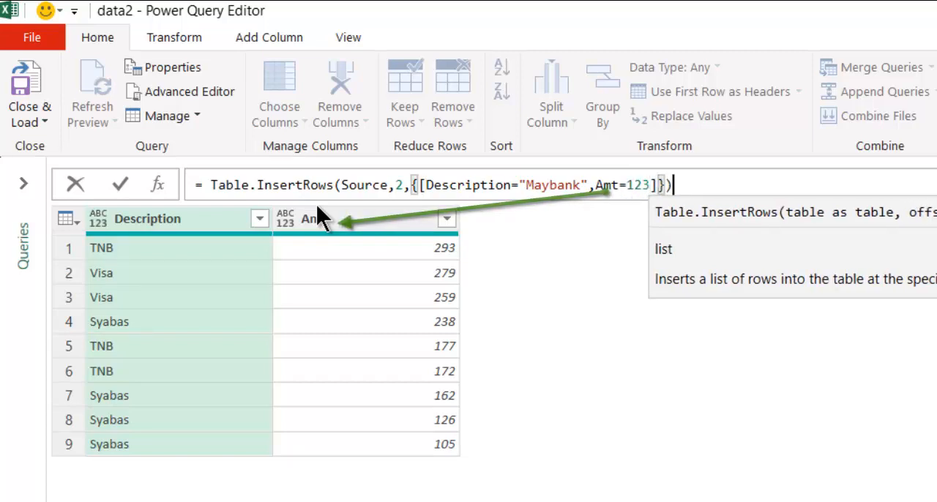
key("Return")
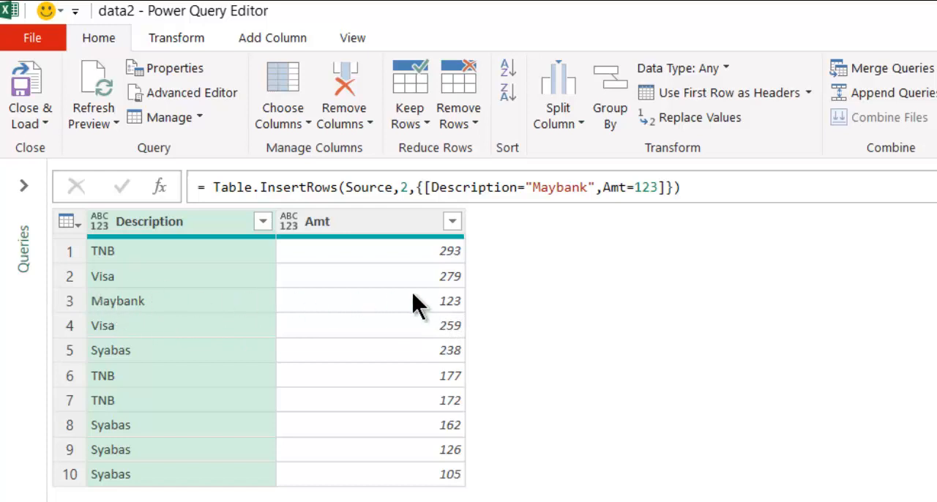
Step: Empty both record values and commit the formula as Table.InsertRows(Source,2,{[Description="",Amt=""]}) to insert a blank row
left_click(552, 188)
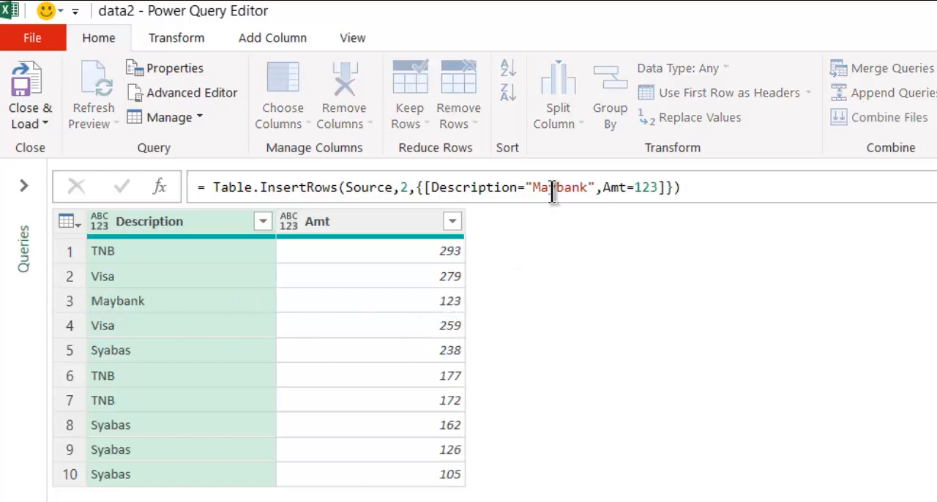
double_click(552, 187)
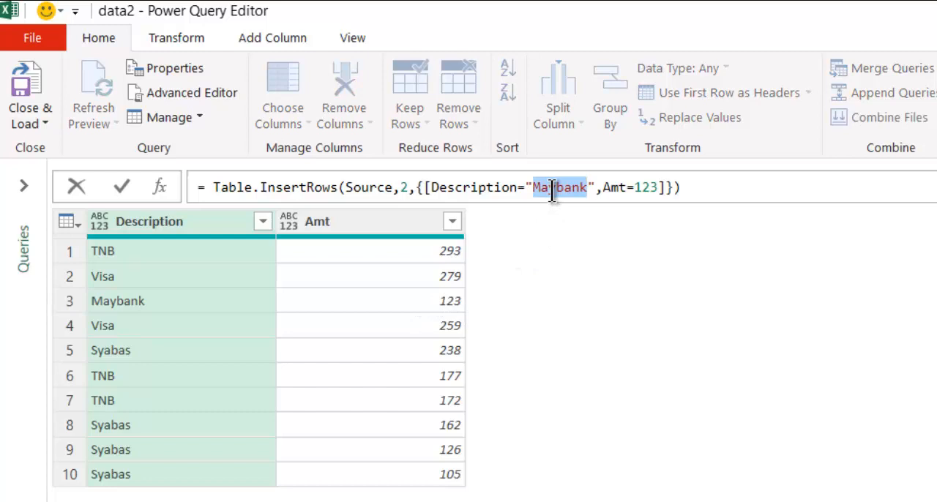
key("BackSpace")
double_click(594, 187)
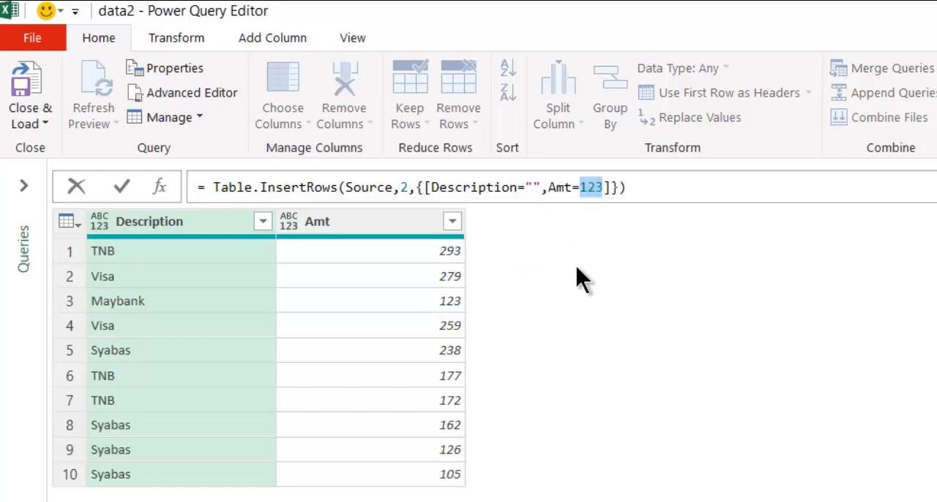
type("\"\"")
key("BackSpace")
key("Delete")
key("Delete")
key("Delete")
key("Delete")
key("Delete")
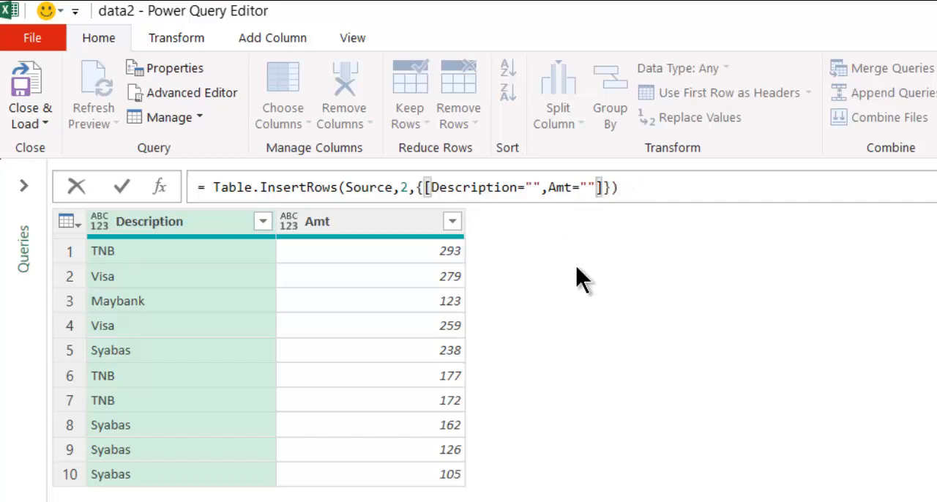
key("End")
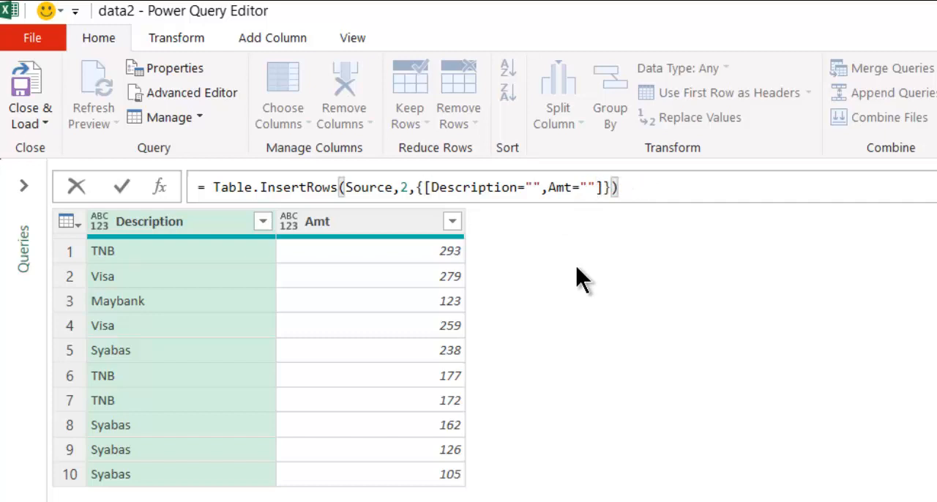
key("Return")
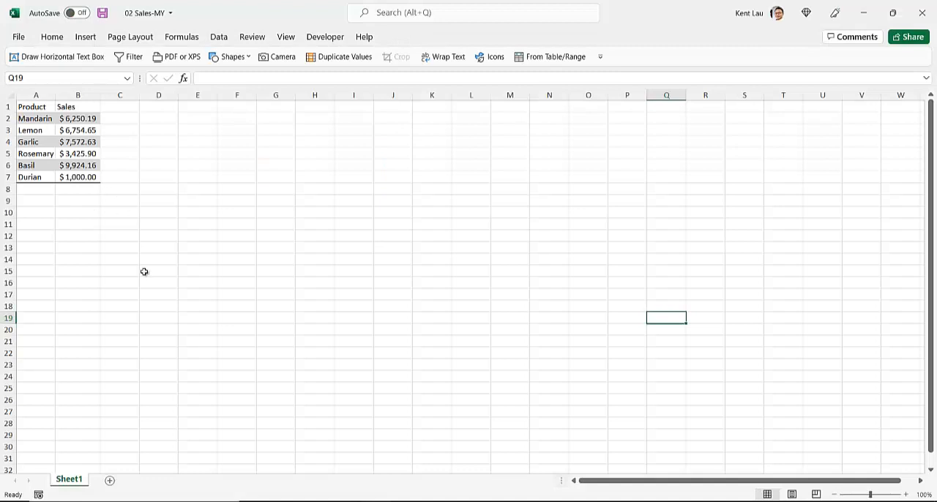
Step: Switch to the Insert blank rows at each category 2 workbook and open its Intro sheet
mouse_move(374, 501)
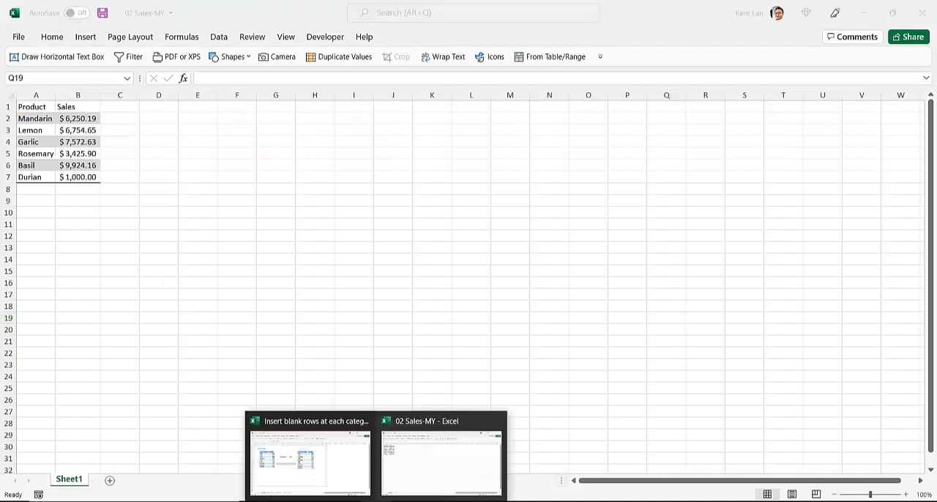
left_click(327, 459)
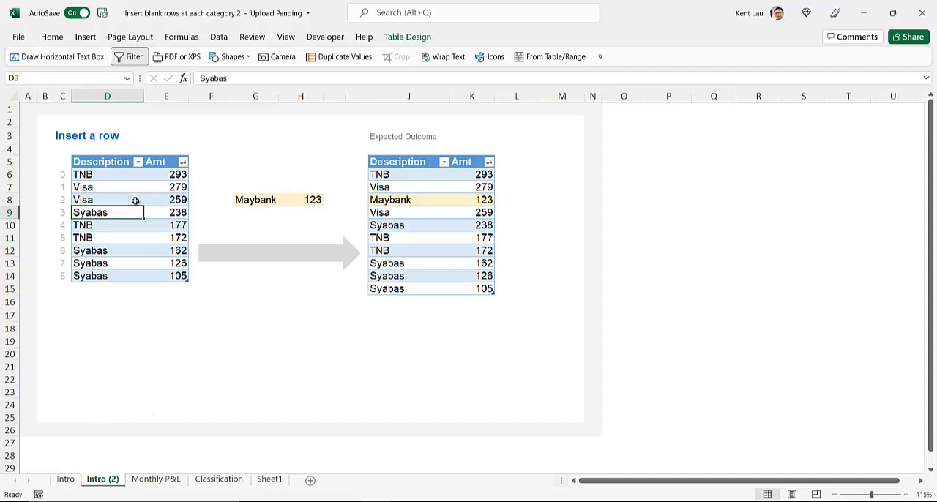
left_click(70, 481)
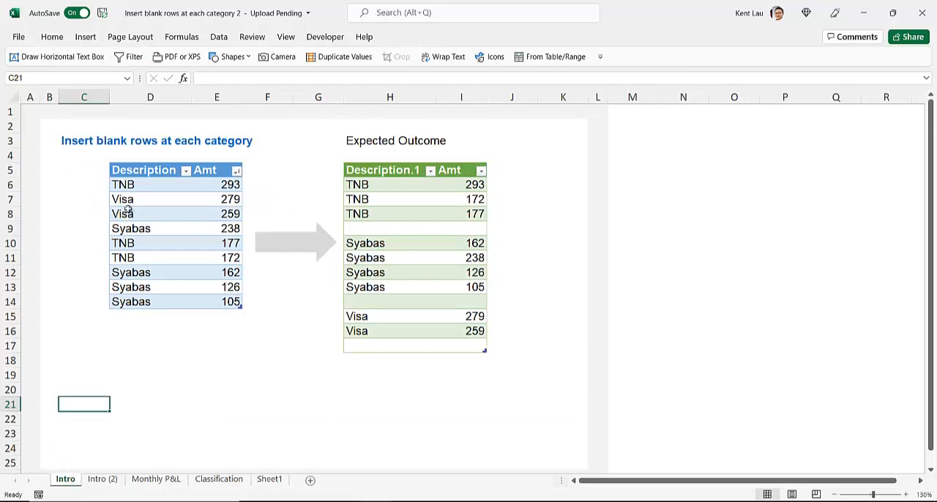